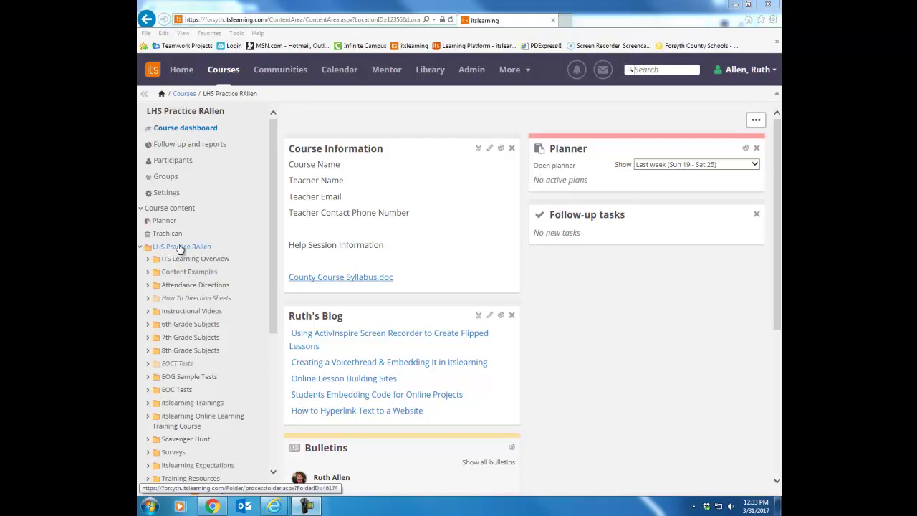
Step: Copy the Content Examples folder from the LHS Practice course's root folder to the root of FCS Sandbox
click(179, 248)
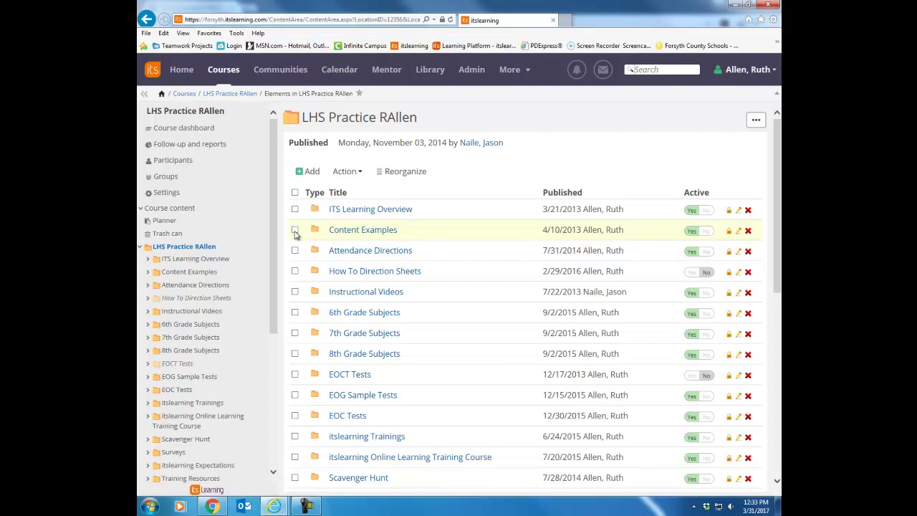
click(295, 230)
click(347, 172)
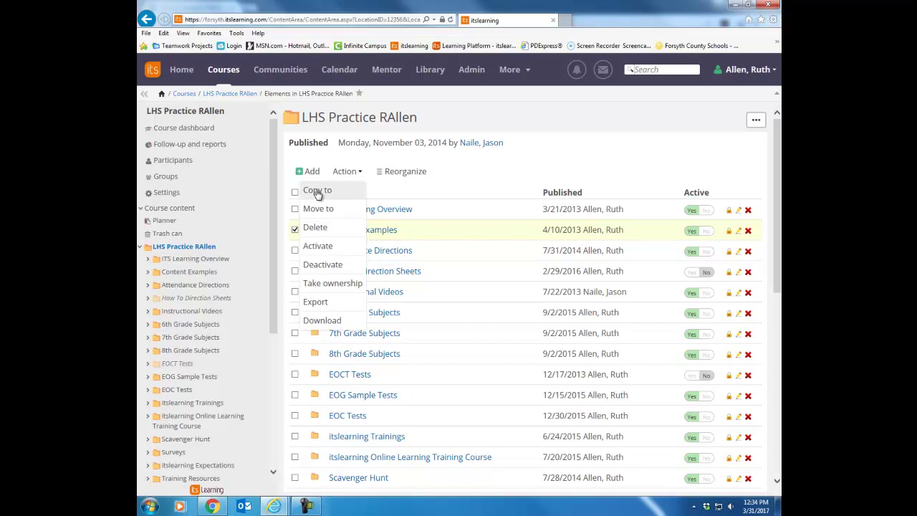
click(317, 192)
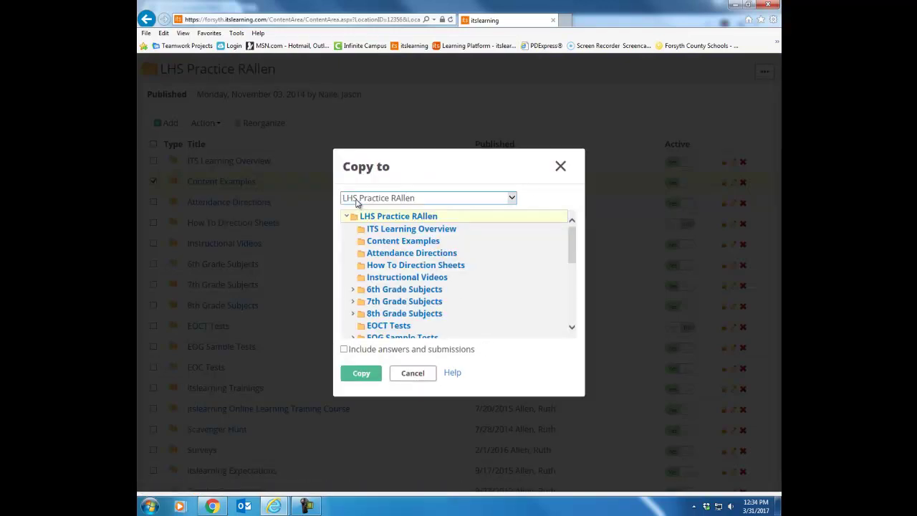
click(512, 199)
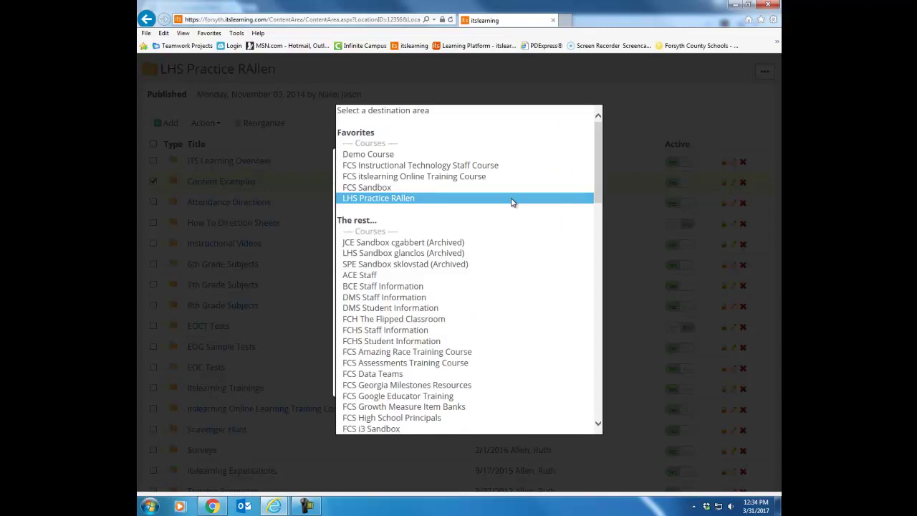
click(378, 189)
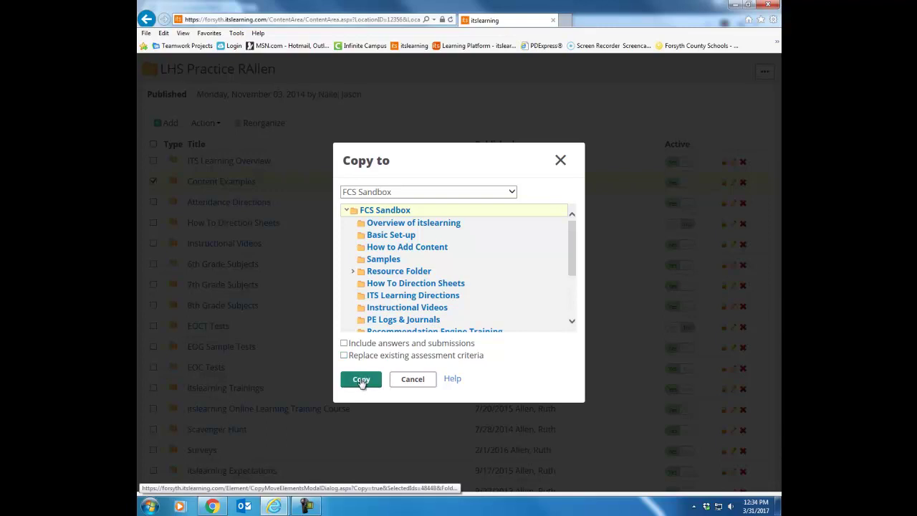
click(361, 382)
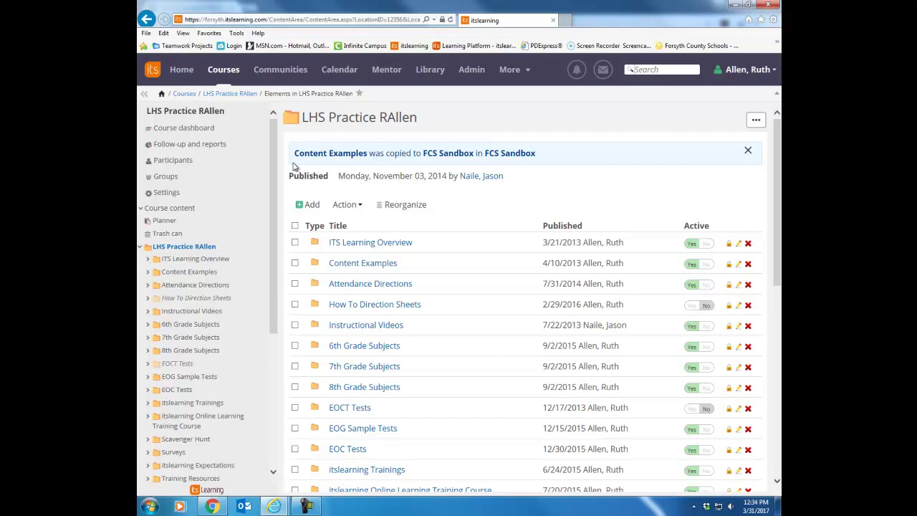
Step: Open the FCS Sandbox course and move the Content Examples folder above Unit 1 in the course content tree
click(231, 75)
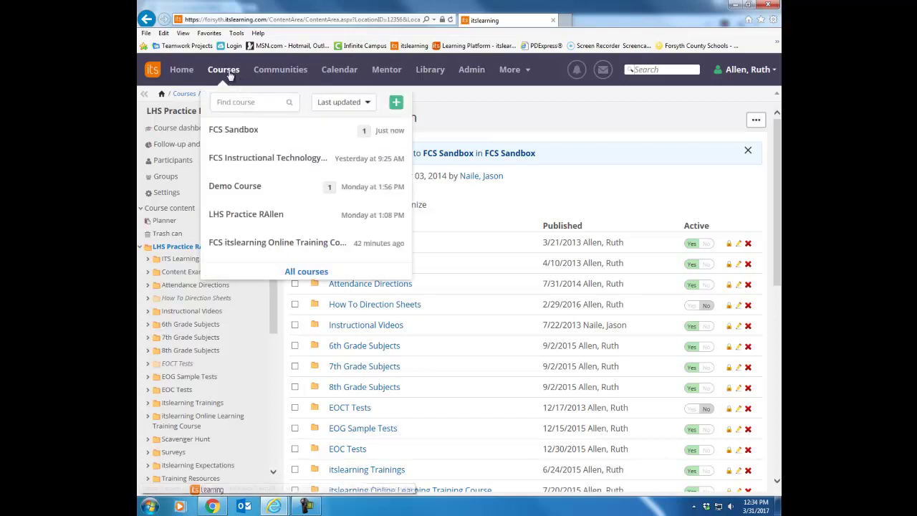
click(231, 132)
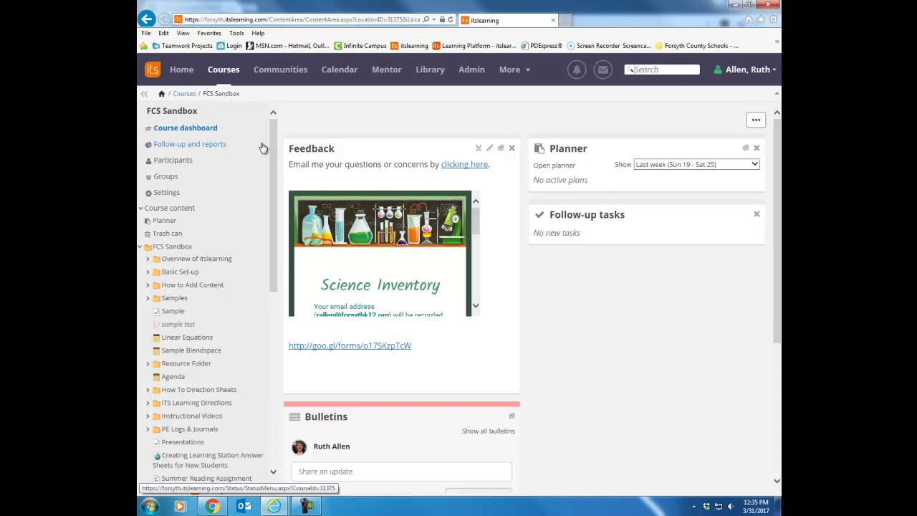
drag(274, 156, 277, 347)
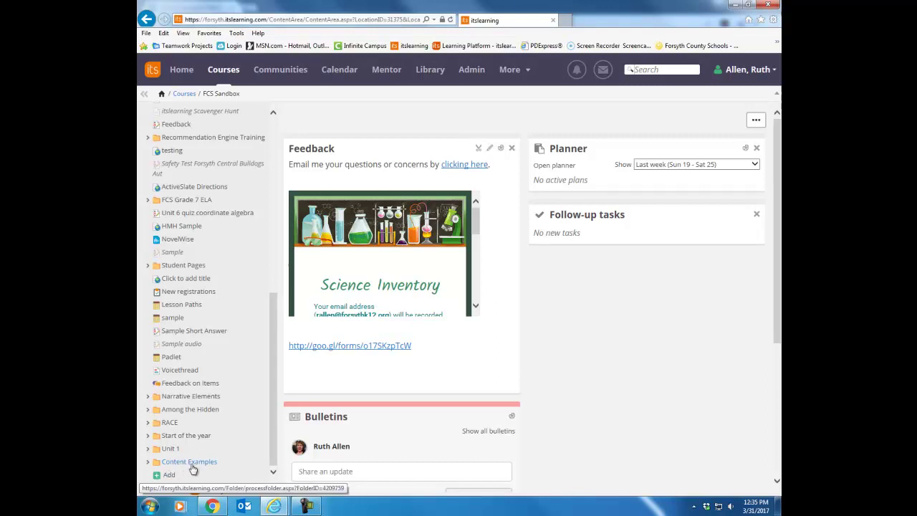
drag(184, 465, 172, 449)
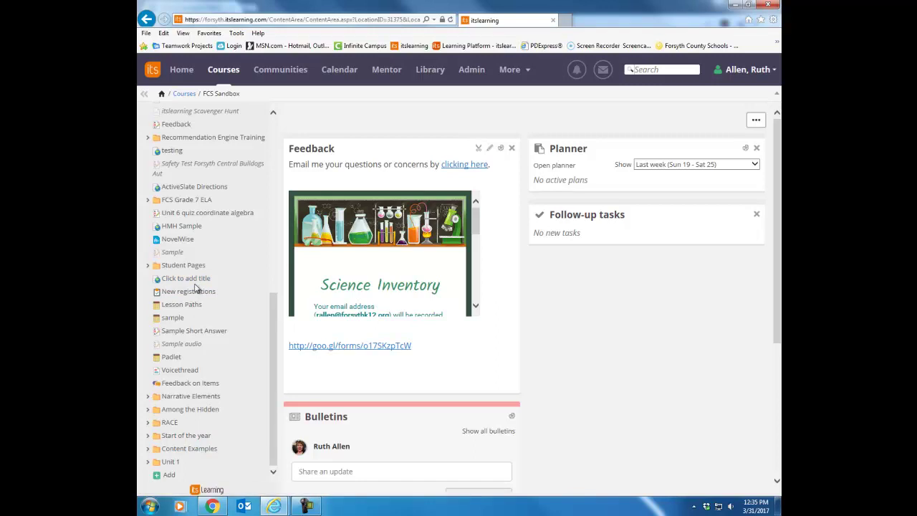
Step: Move Sample, sample test, Linear Equations and Sample Blendspace from the FCS Sandbox root folder into its Samples folder
drag(271, 357, 266, 184)
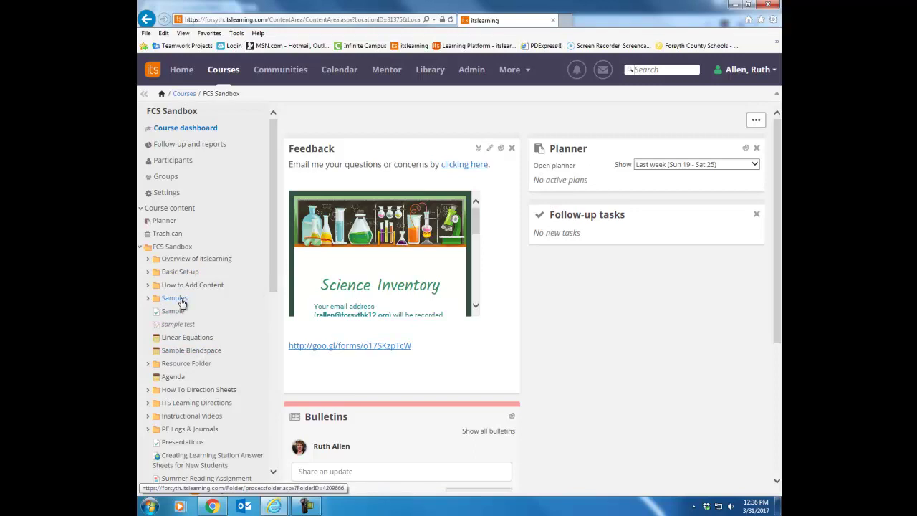
click(172, 246)
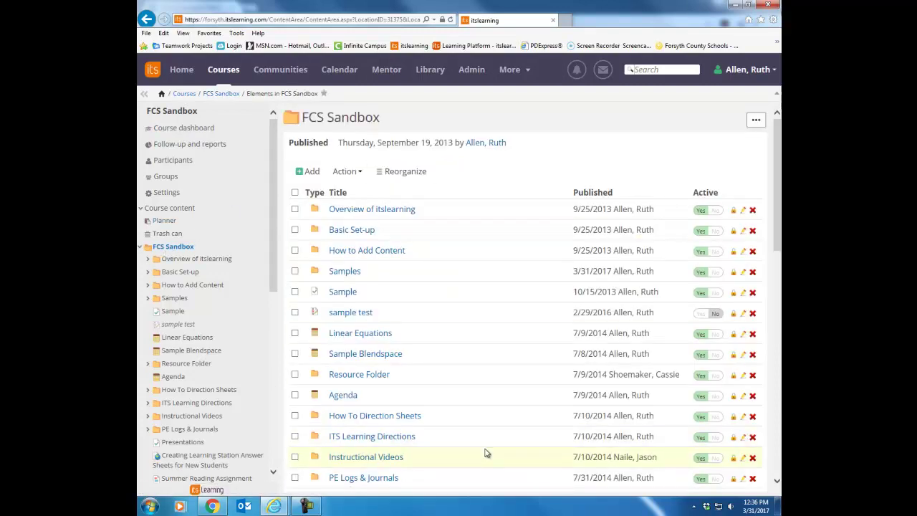
click(295, 291)
click(294, 312)
click(294, 333)
click(295, 354)
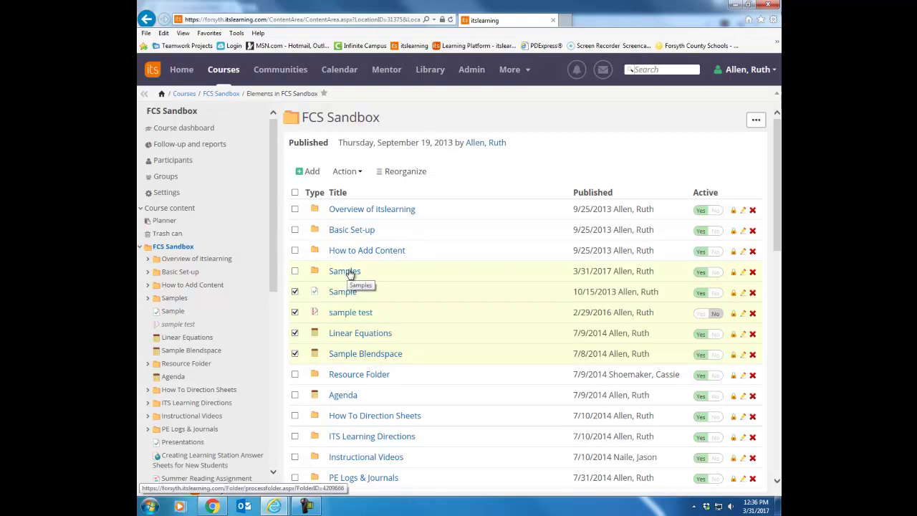
click(343, 172)
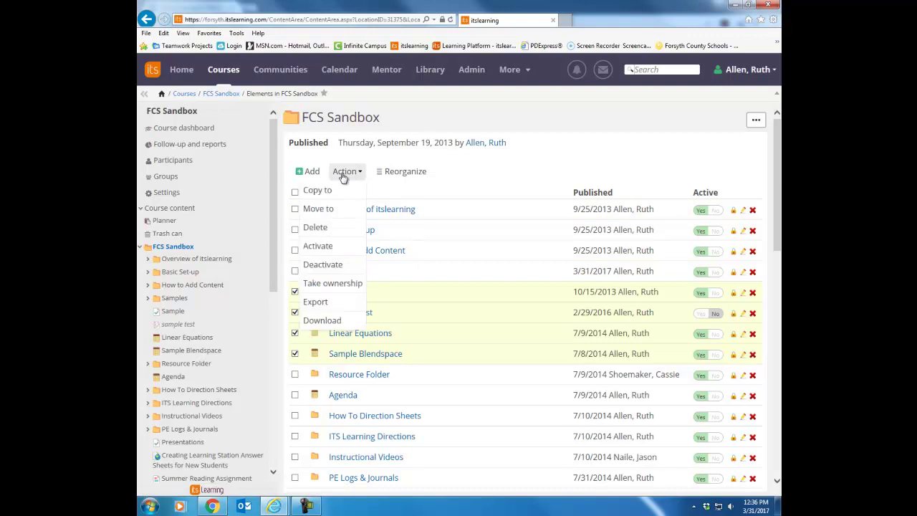
click(325, 213)
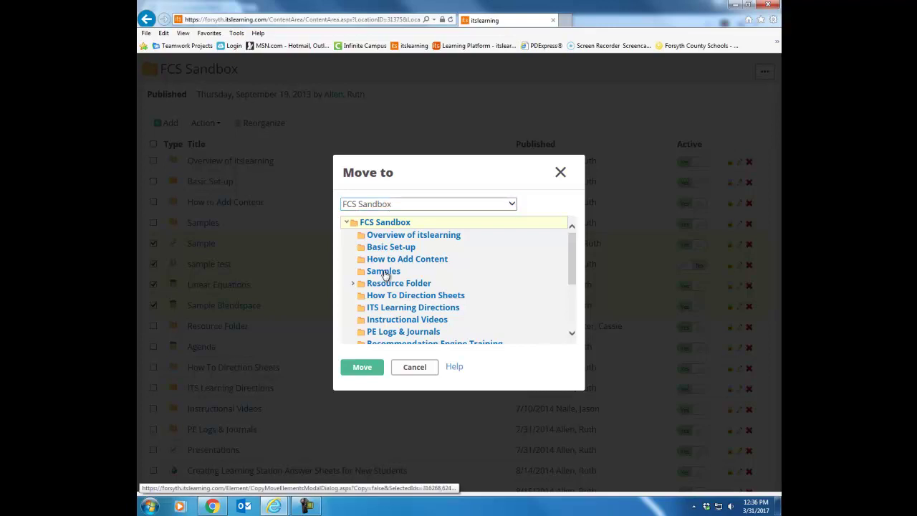
click(385, 272)
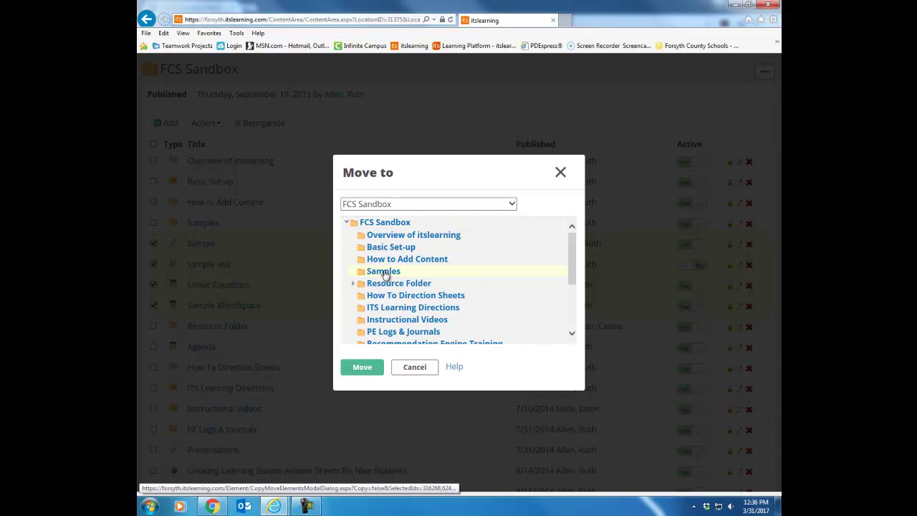
click(358, 367)
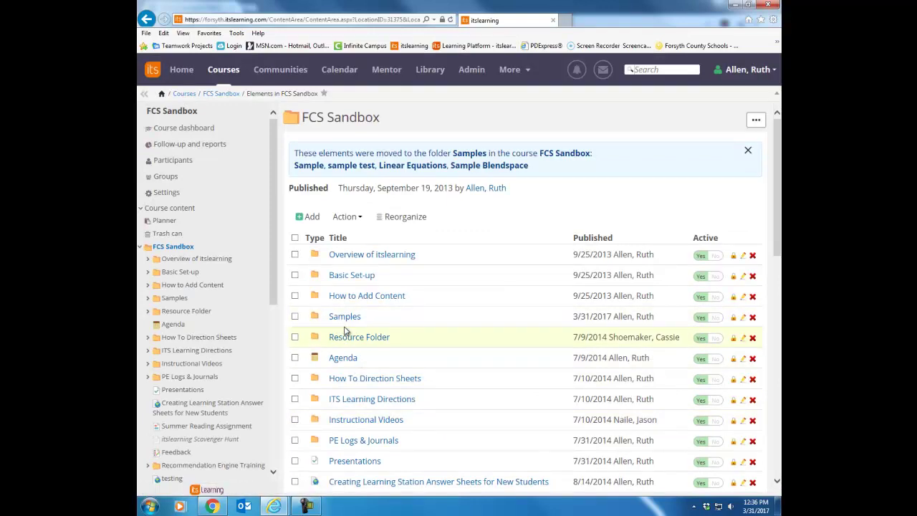
Step: Open the Samples folder and look at the actions offered for its elements
click(347, 317)
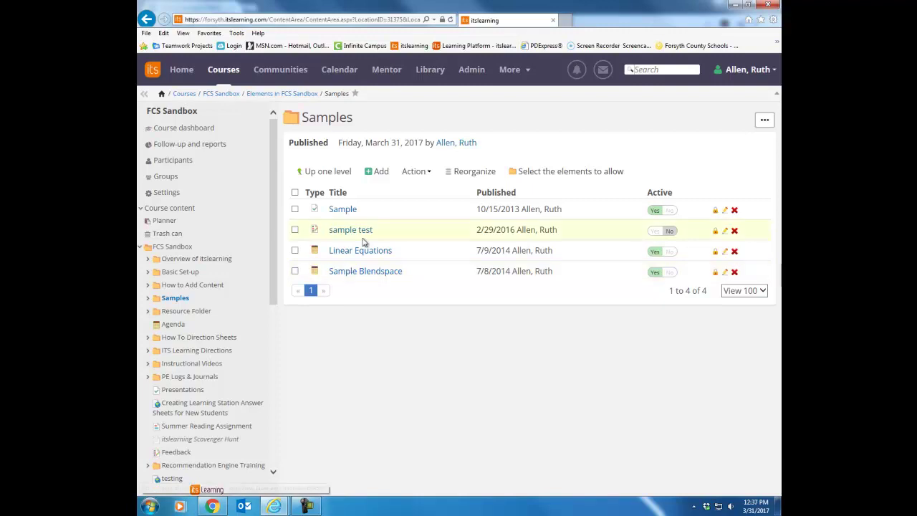
click(411, 173)
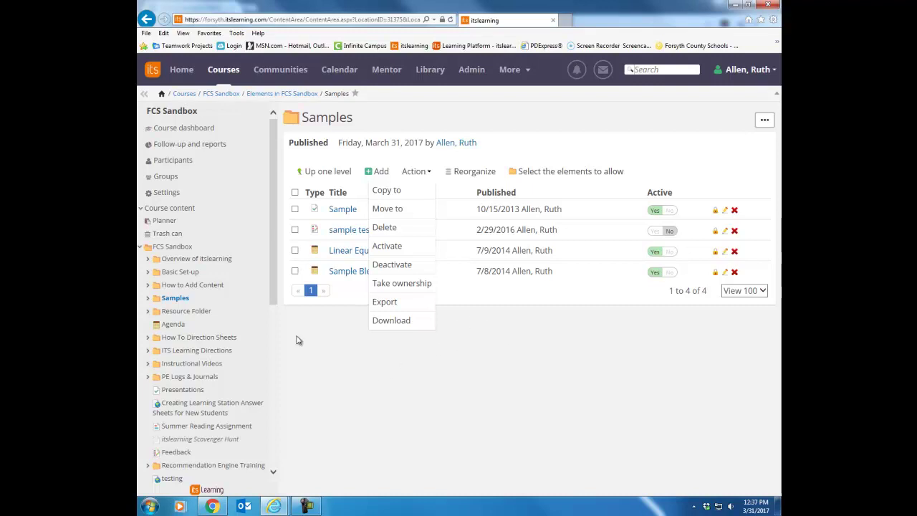
Step: Delete the Presentations element from the FCS Sandbox root folder
click(173, 248)
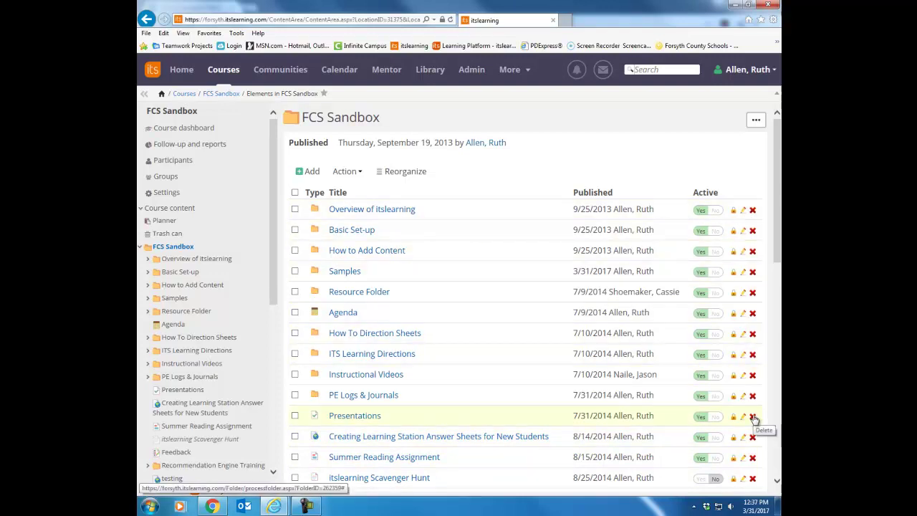
click(753, 417)
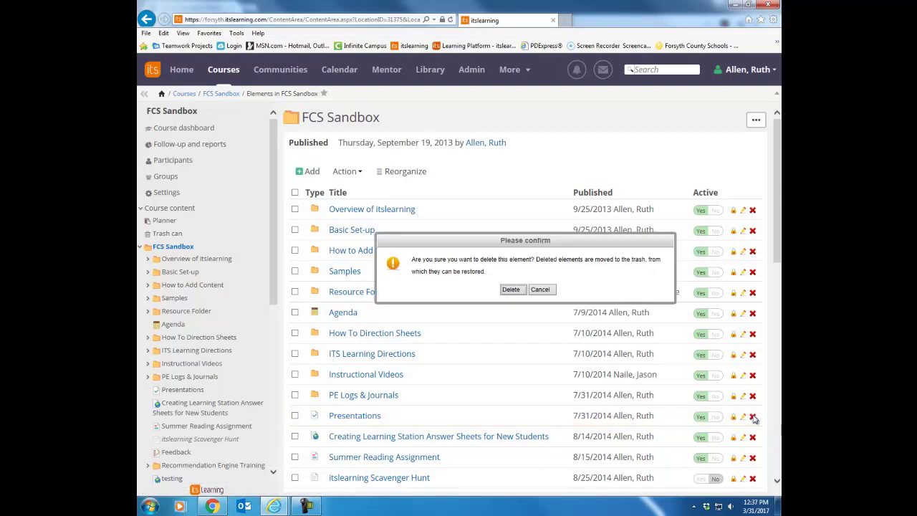
click(513, 292)
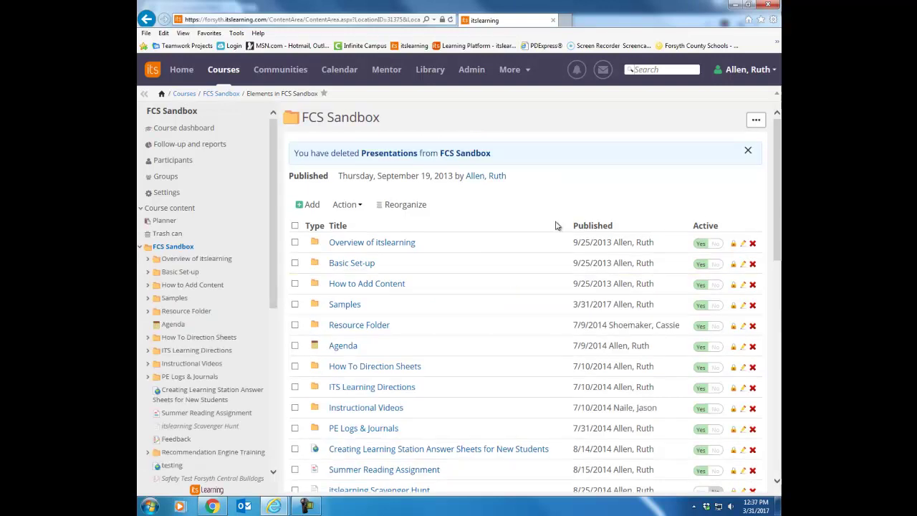
Step: Open the Agenda page and check its options
click(344, 347)
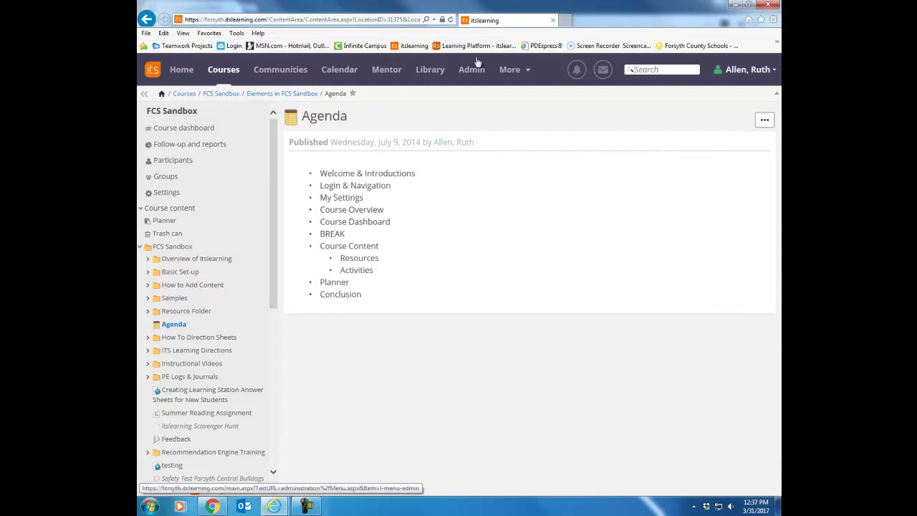
click(762, 122)
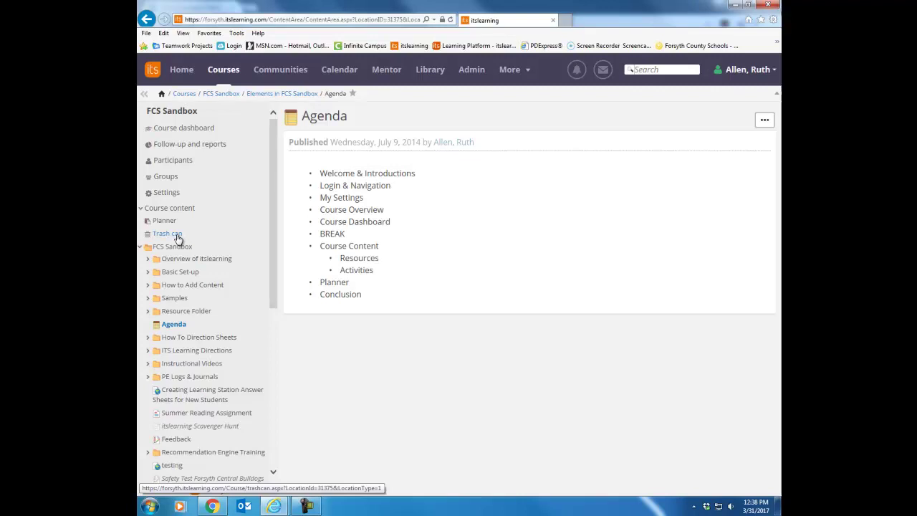
Step: Restore Presentations from the course's trash can and return to the FCS Sandbox root folder
click(177, 237)
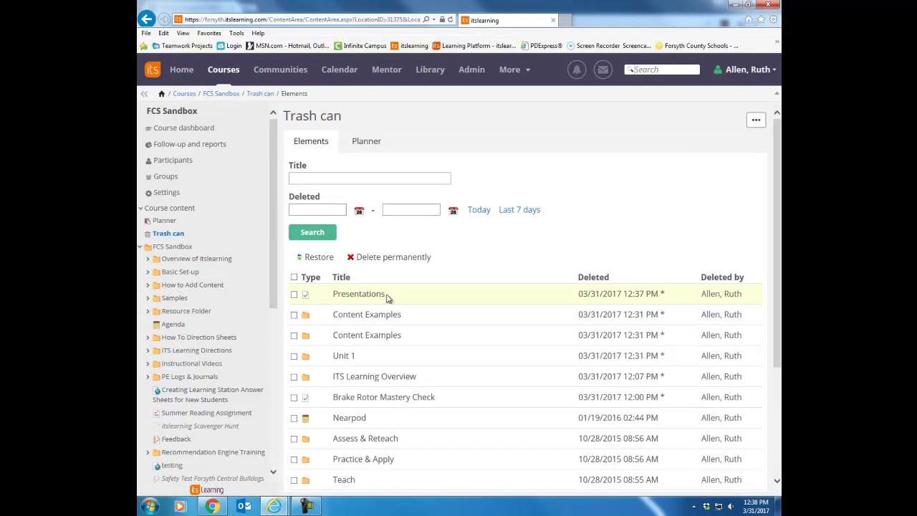
click(293, 295)
click(318, 256)
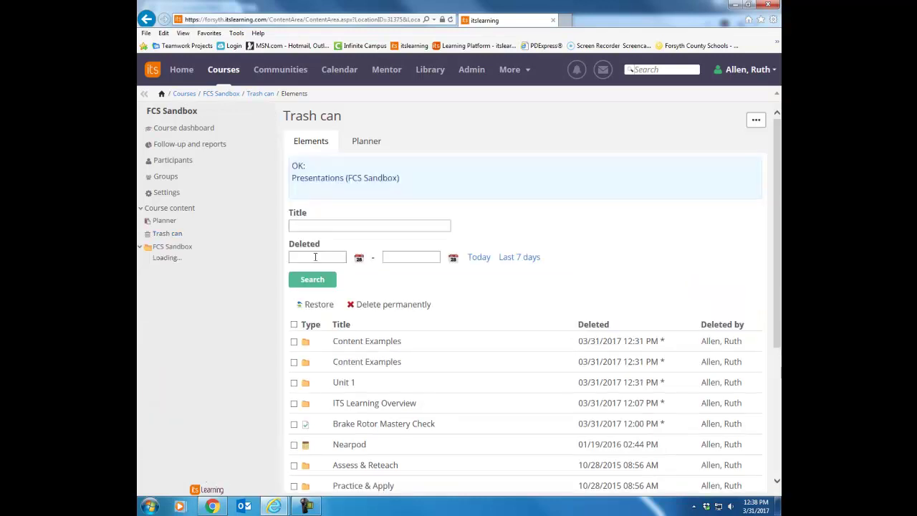
click(183, 248)
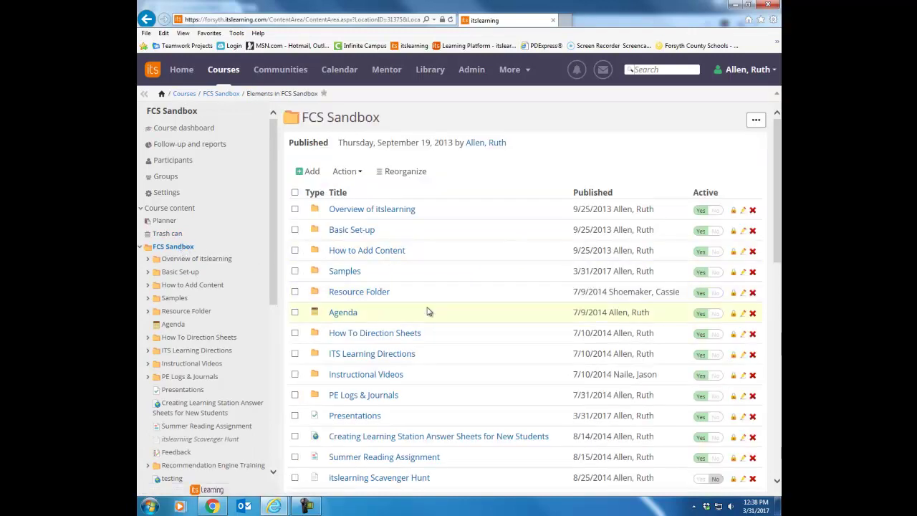